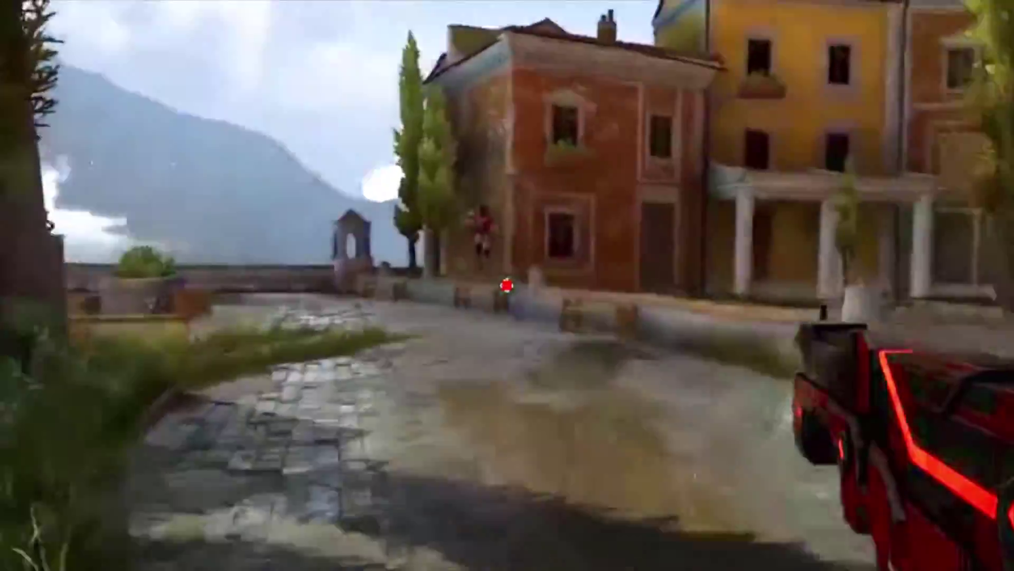
Test the first-person controller by walking toward the dark walls and jumping to look down
left_click(507, 285)
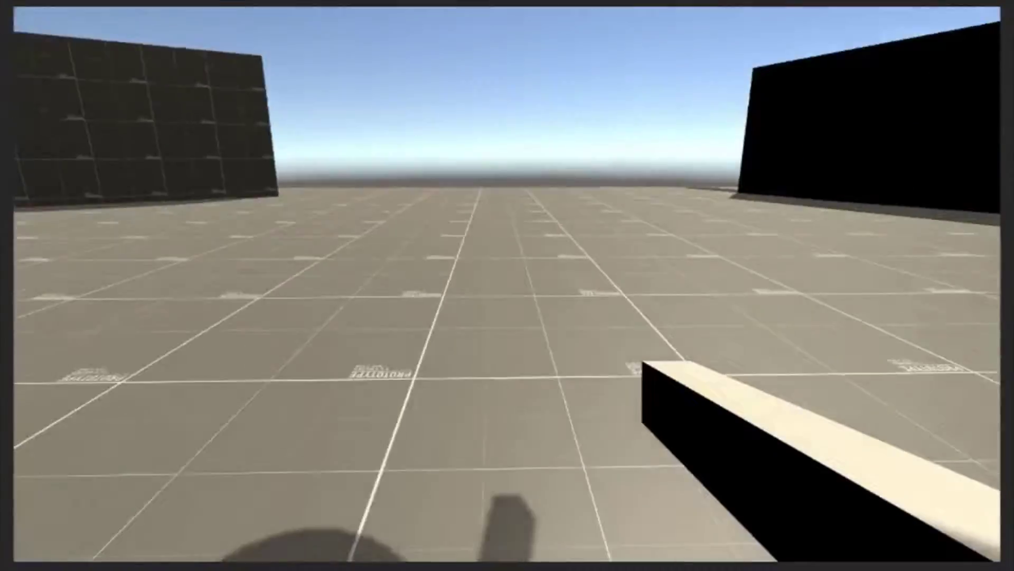
key("w")
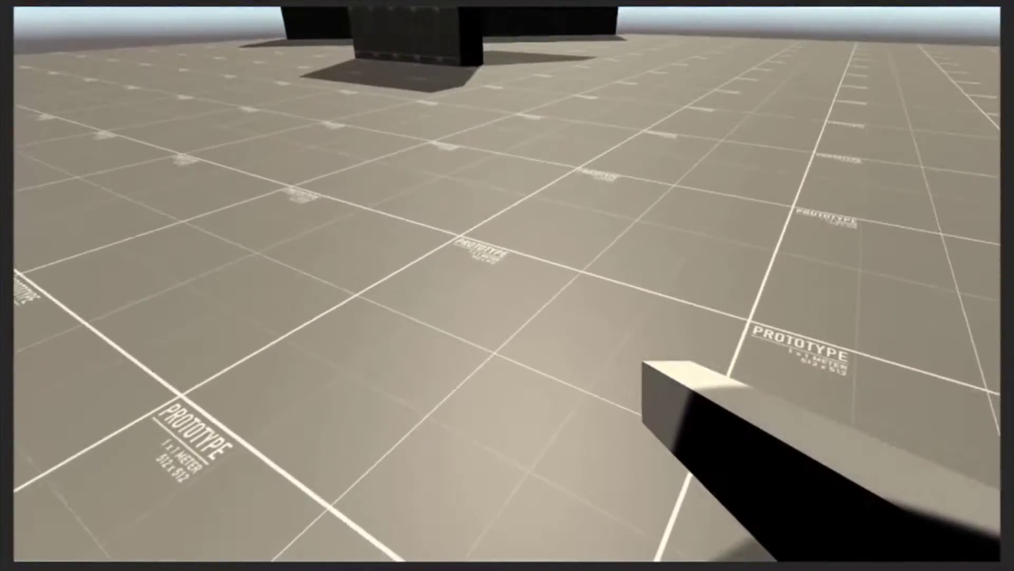
key("space")
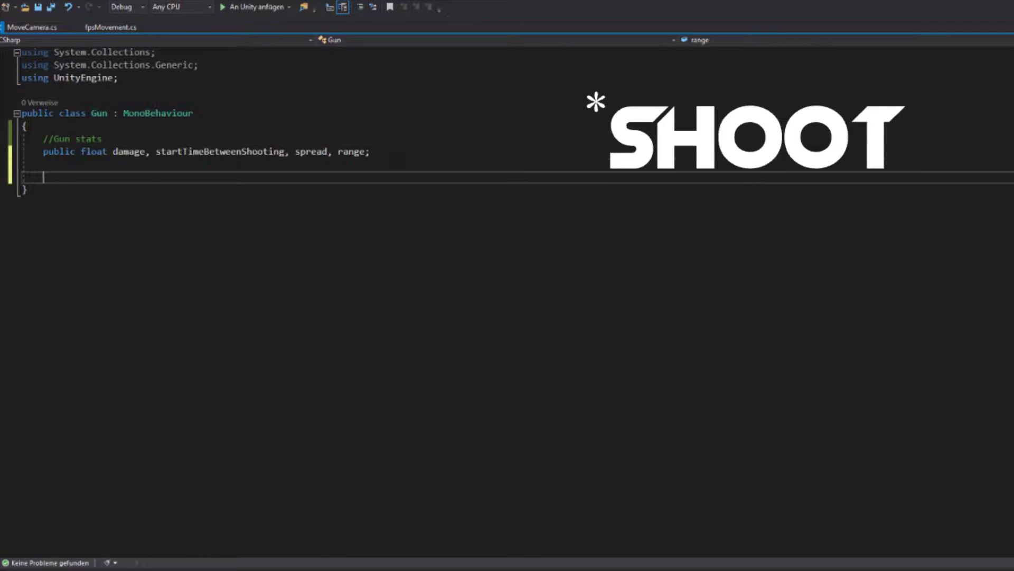
type("public GameObject BulletGraphic")
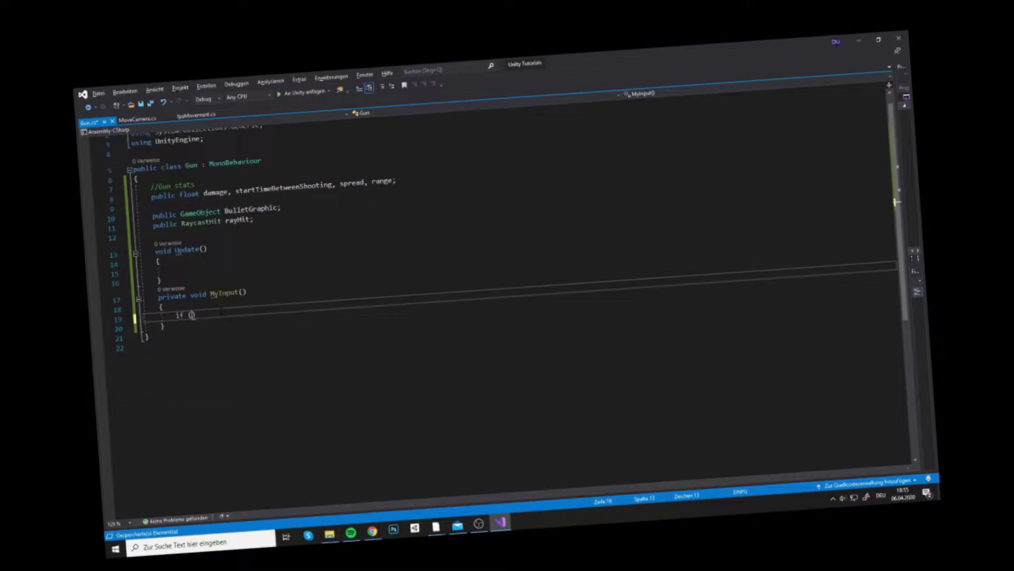
type("Mouse0")
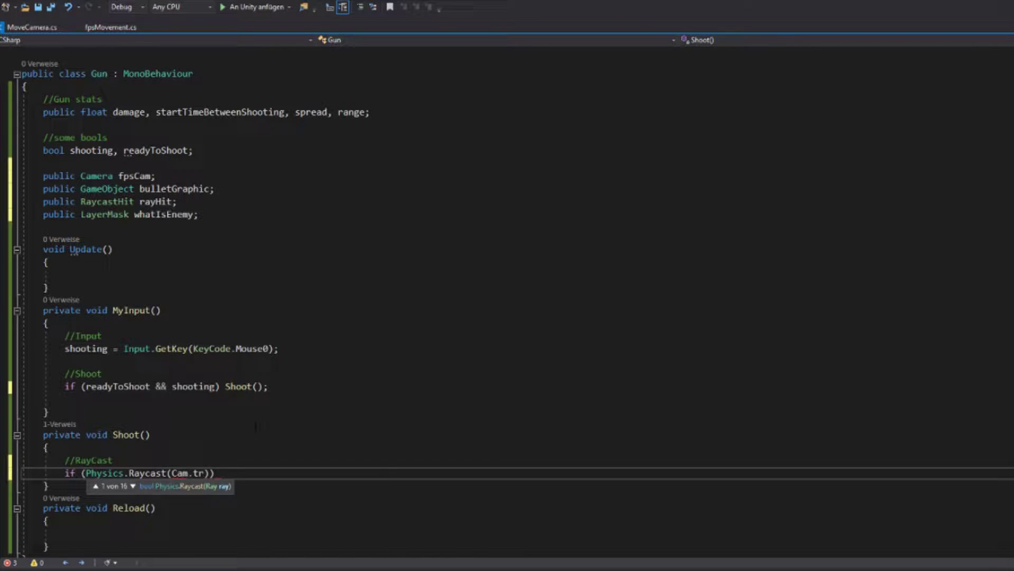
type("ayHit, range, whatIsEnemy")
Finish the Physics.Raycast condition line and open the block that handles a hit
key("End")
type("{")
key("Return")
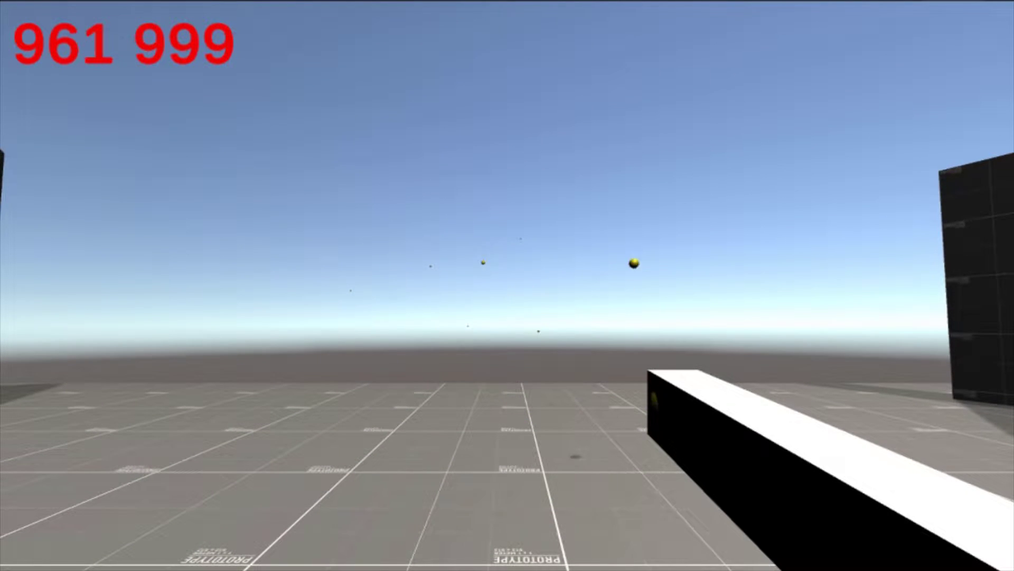
Fire streams of yellow bullets to drain the ammo counter, then reload back to 24
left_click_drag(507, 285, 508, 286)
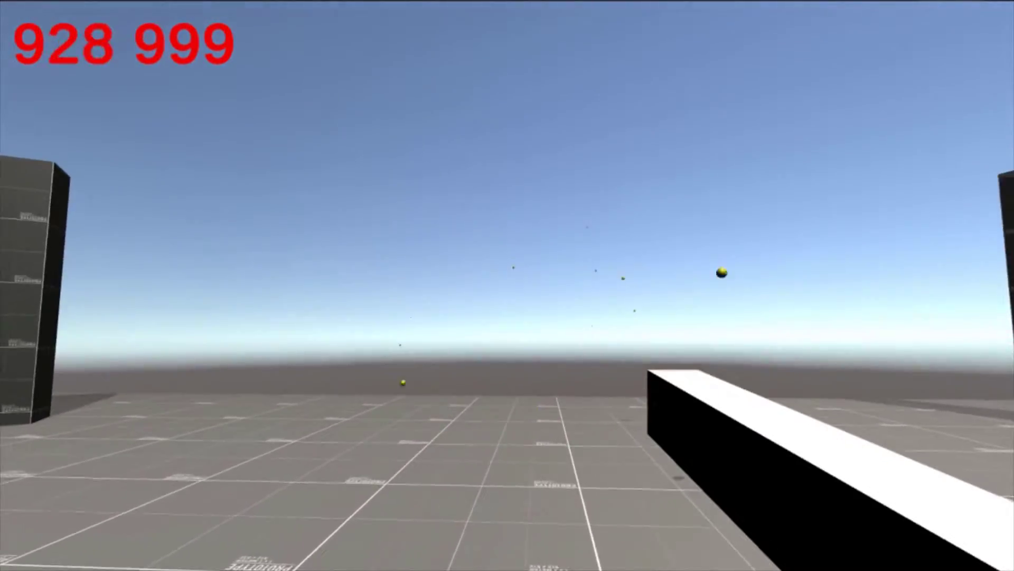
left_click_drag(507, 285, 508, 286)
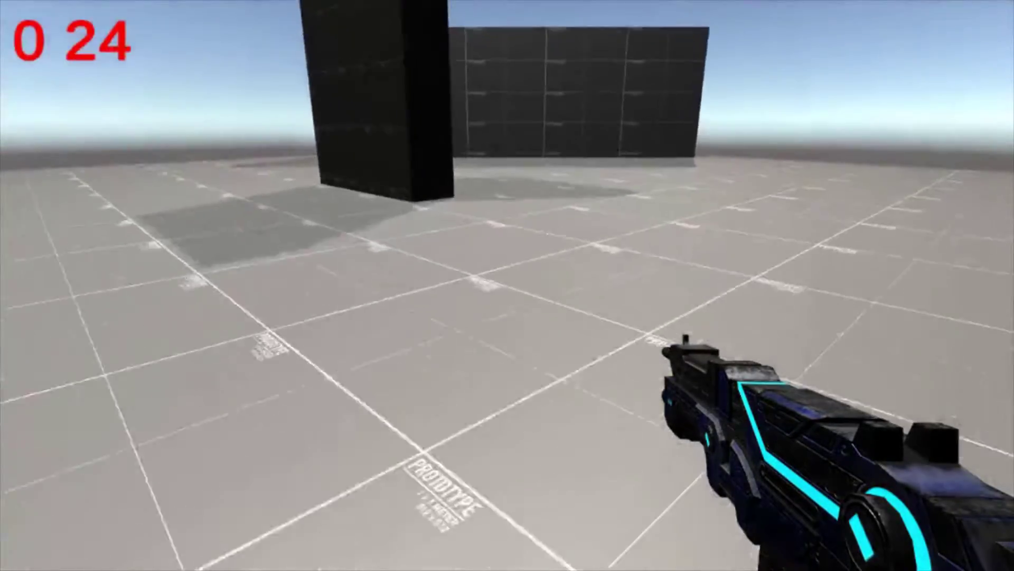
key("r")
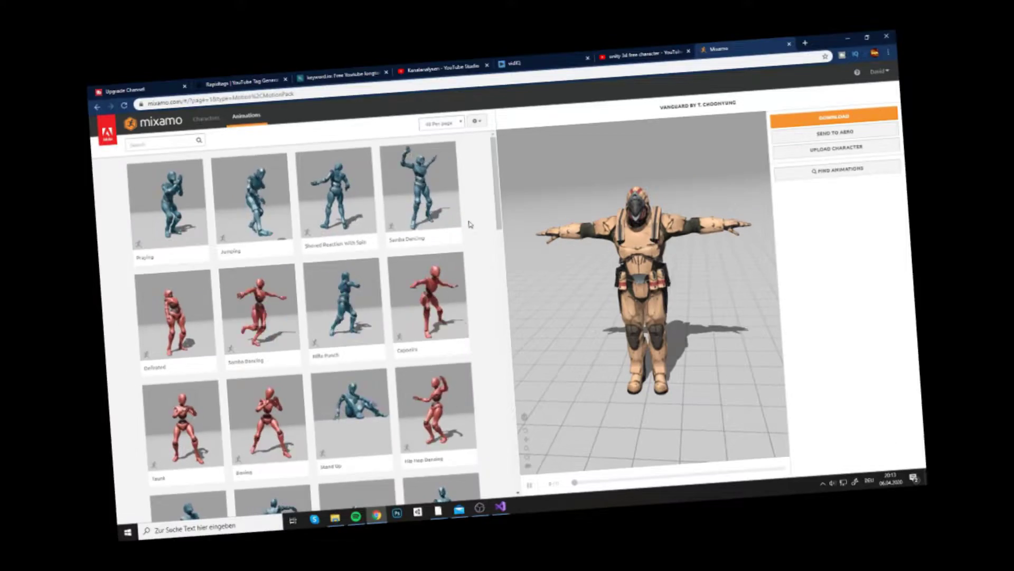
scroll(476, 286, "down", 3)
scroll(476, 285, "down", 3)
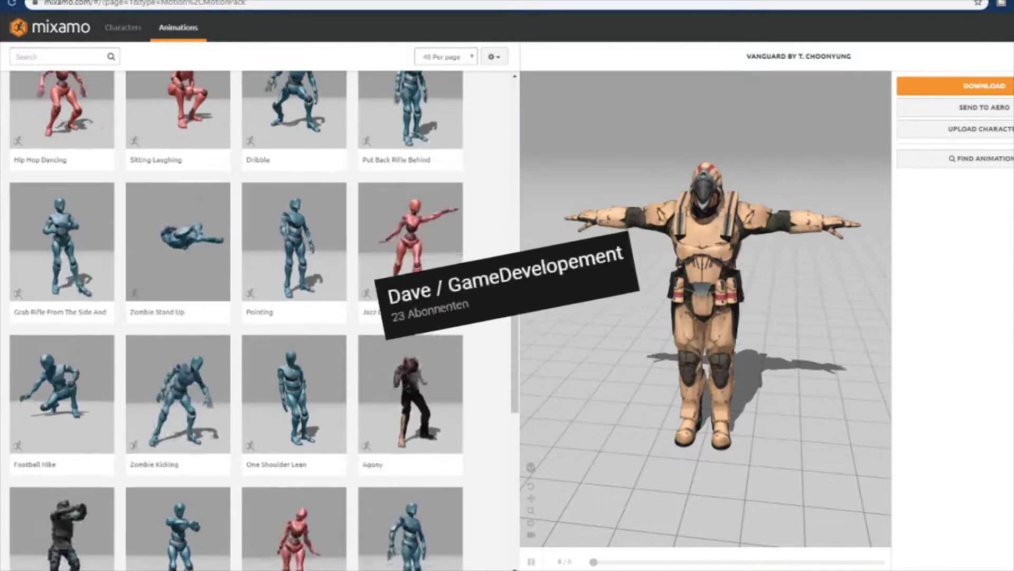
Search the Mixamo animation library for 'running' and preview a Running clip
left_click(59, 56)
type("running")
key("Return")
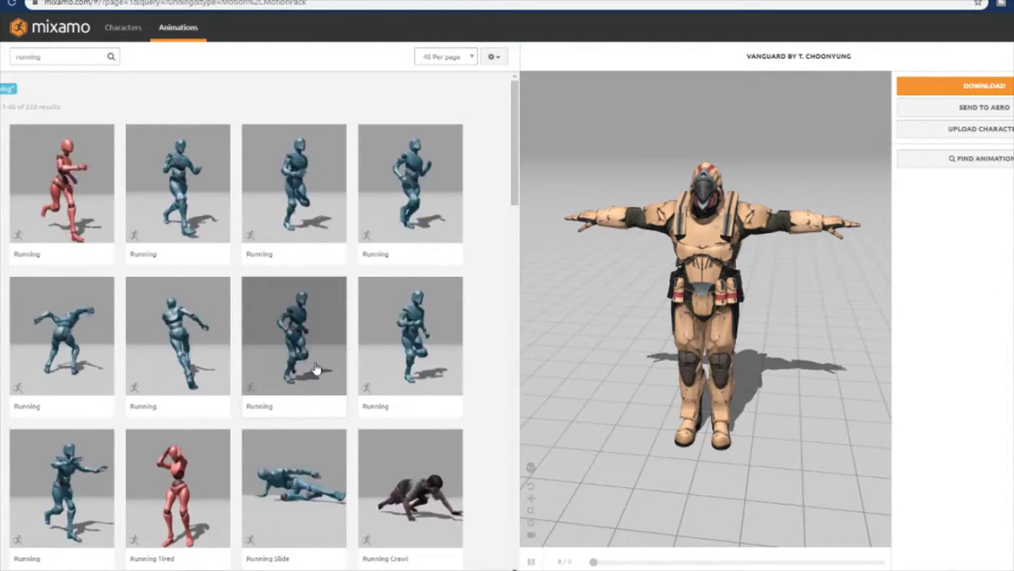
left_click(421, 356)
Set the download frame rate to 30 and download the Running animation
left_click(956, 85)
left_click(420, 176)
left_click(497, 188)
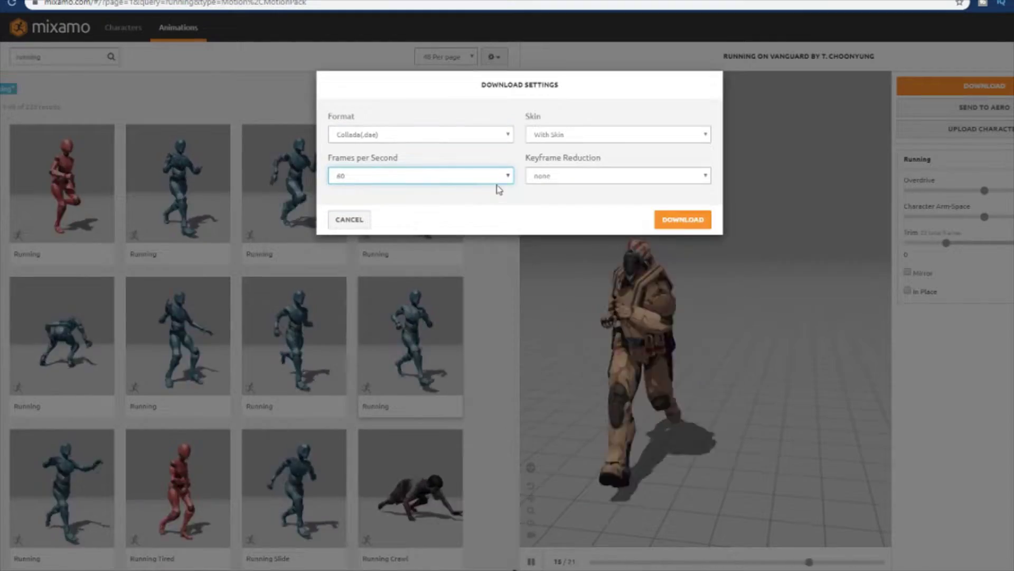
left_click(503, 175)
left_click(502, 186)
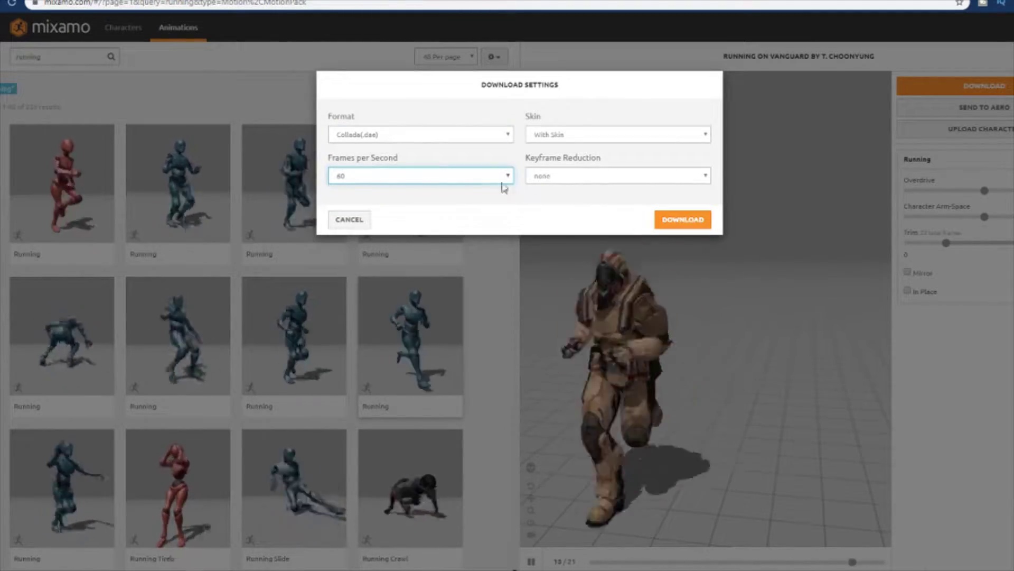
left_click(679, 224)
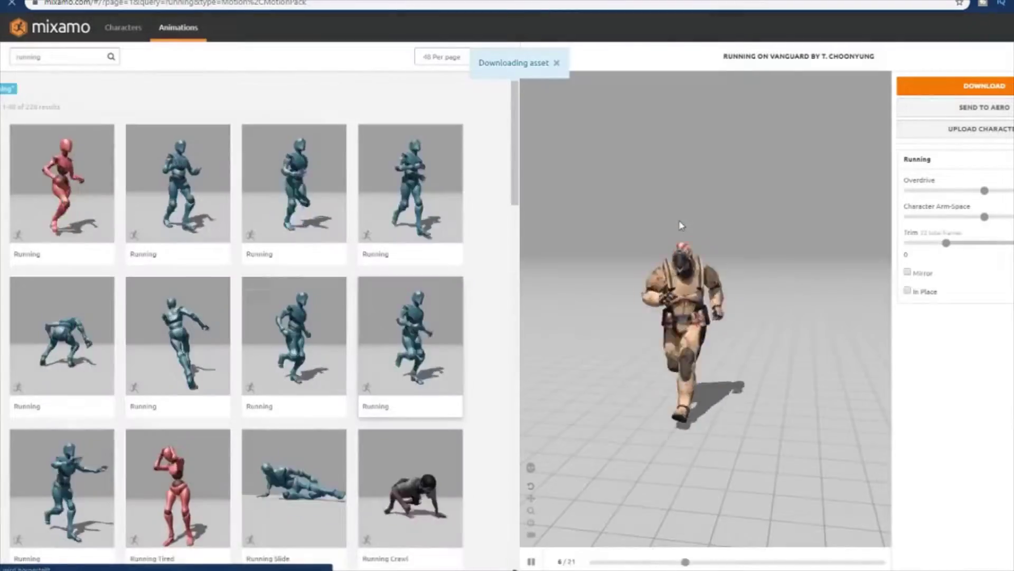
Re-download the Running animation with Format set to FBX for Unity (.fbx)
left_click(955, 85)
left_click(421, 133)
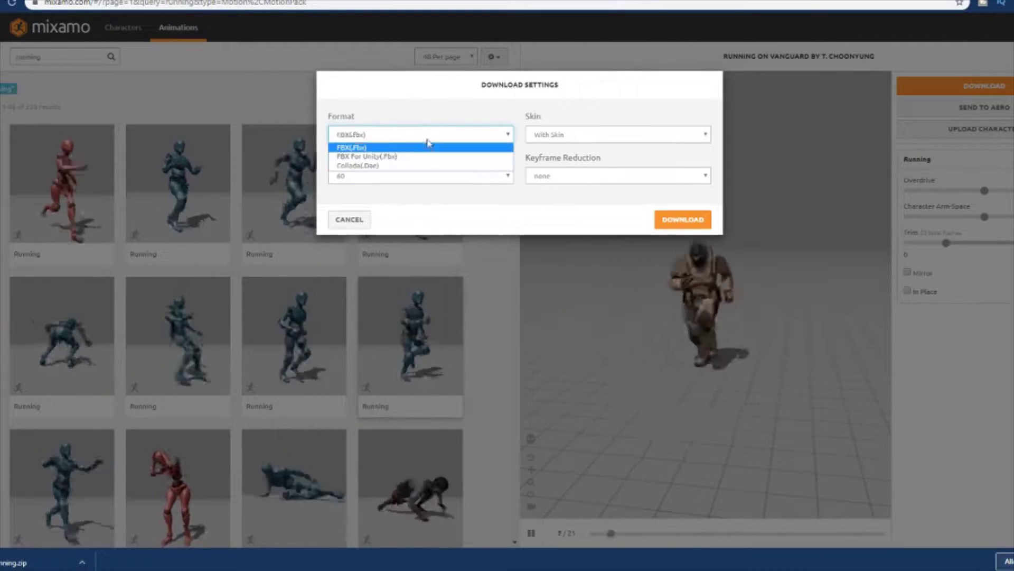
left_click(676, 223)
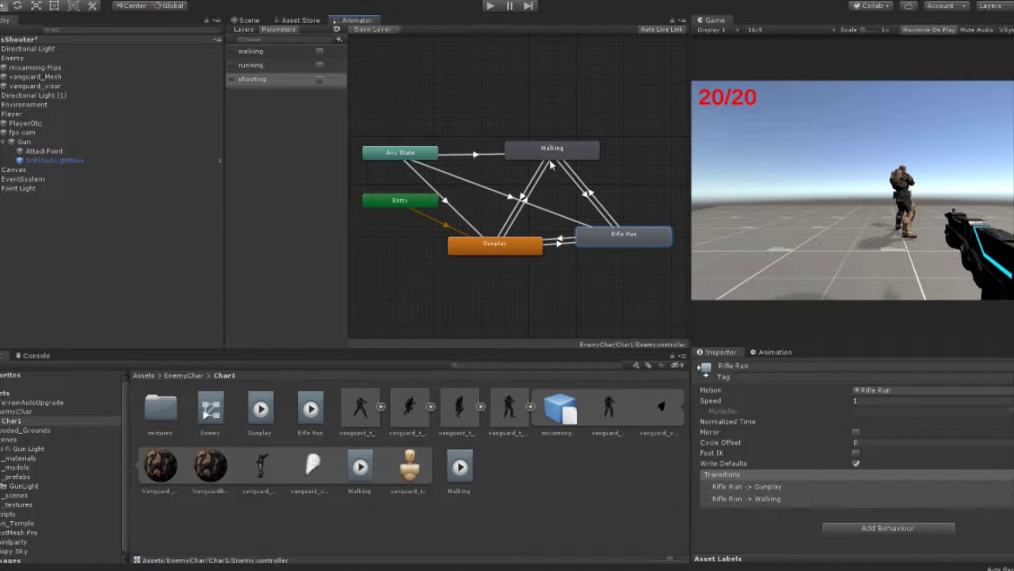
Inspect the transition from Rifle Run to Gunplay in the Animator
left_click(564, 237)
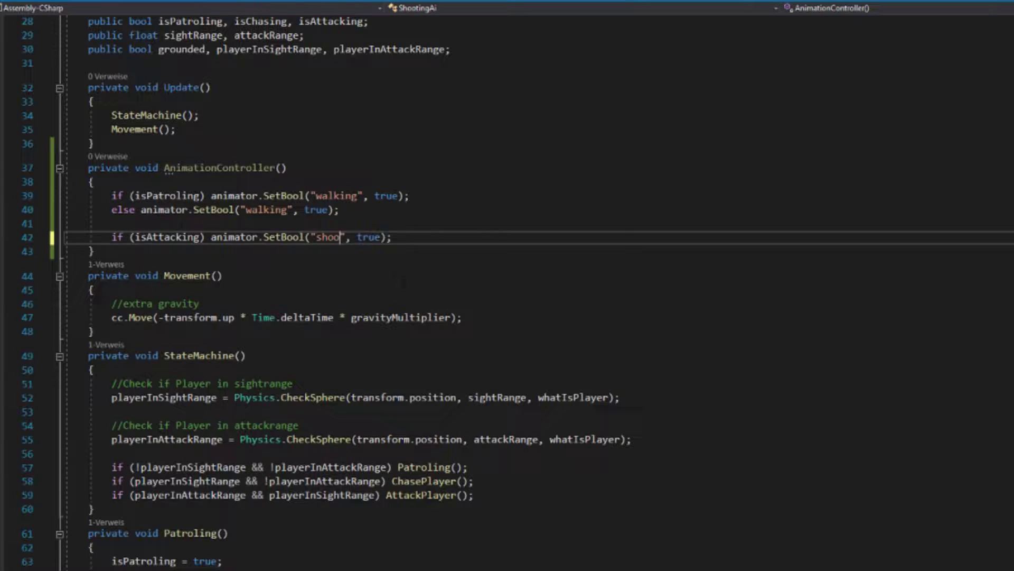
Duplicate the walking if/else lines into shooting, running and dead SetBool pairs
key("Return")
type("else animator.SetBool(\"walking\", true);")
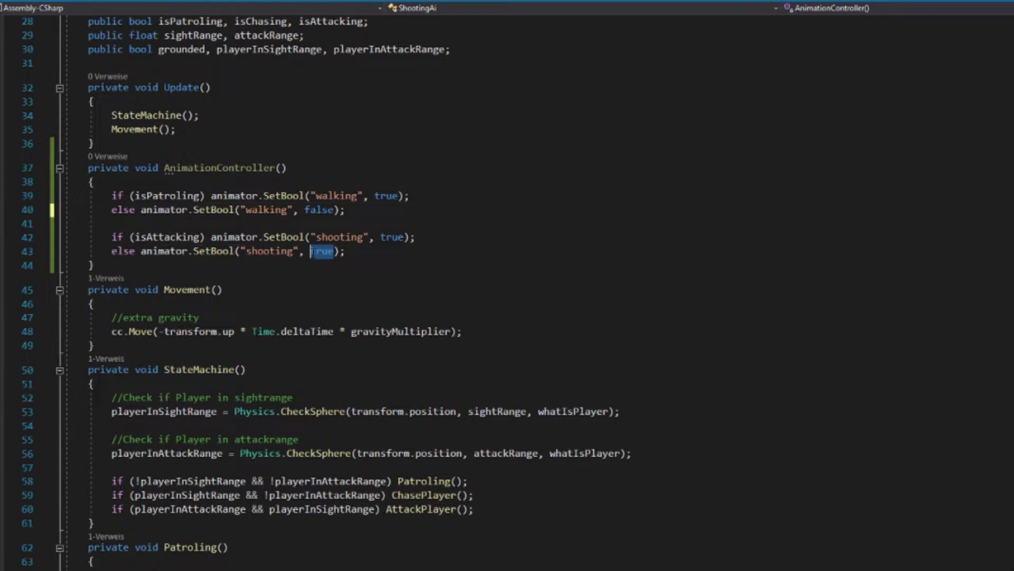
key("ctrl+c")
key("End")
key("Return")
key("Return")
key("ctrl+v")
key("Return")
key("Return")
key("ctrl+v")
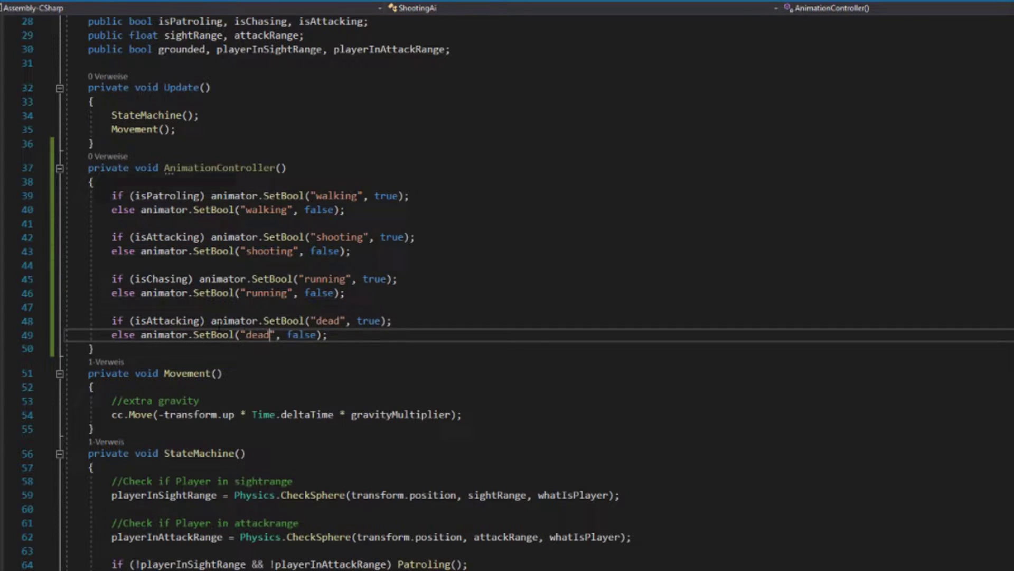
scroll(507, 286, "up", 8)
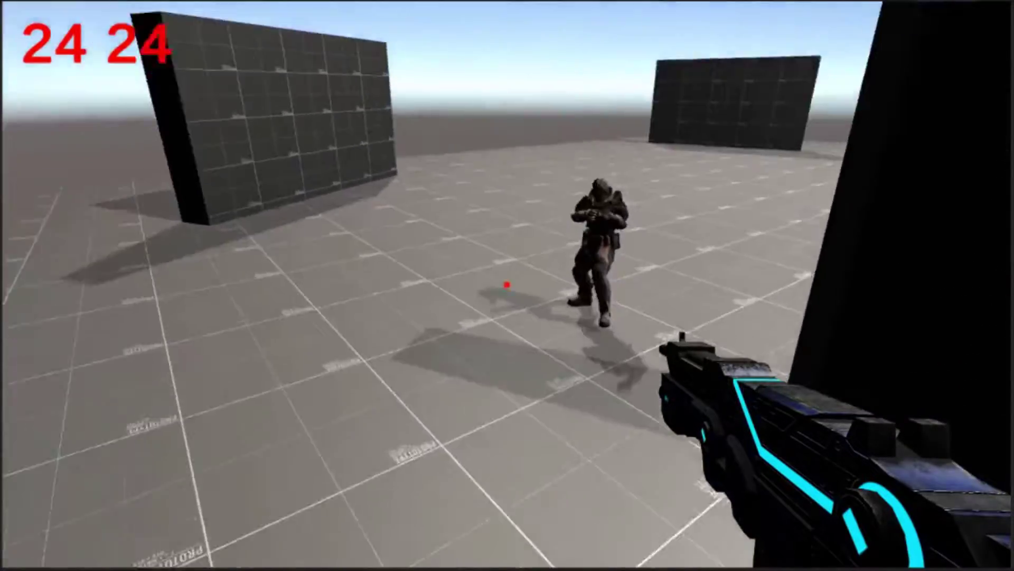
Walk between the walls and shoot the leaping soldiers, reloading twice when empty
key("w")
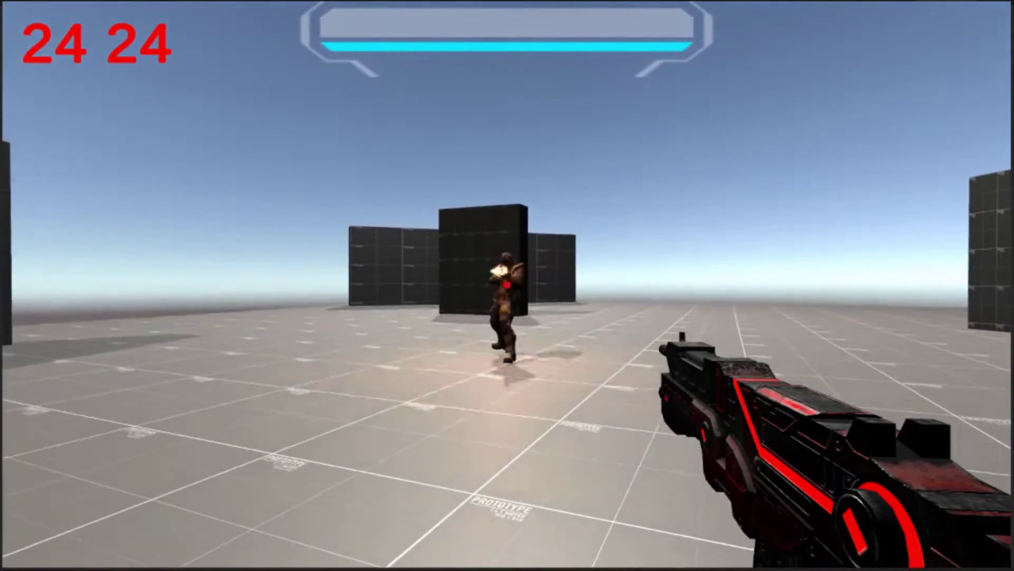
left_click(507, 283)
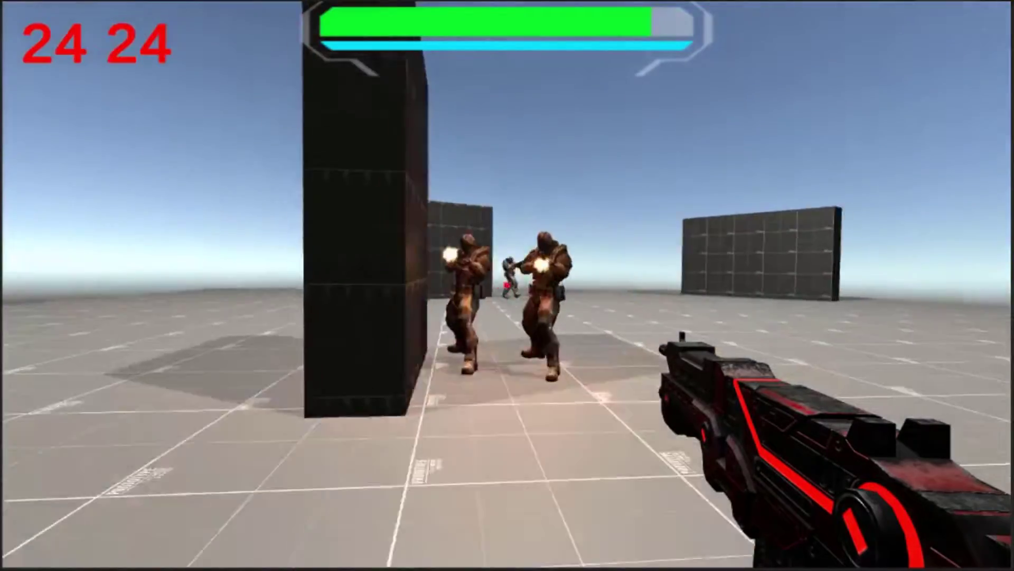
left_click(507, 283)
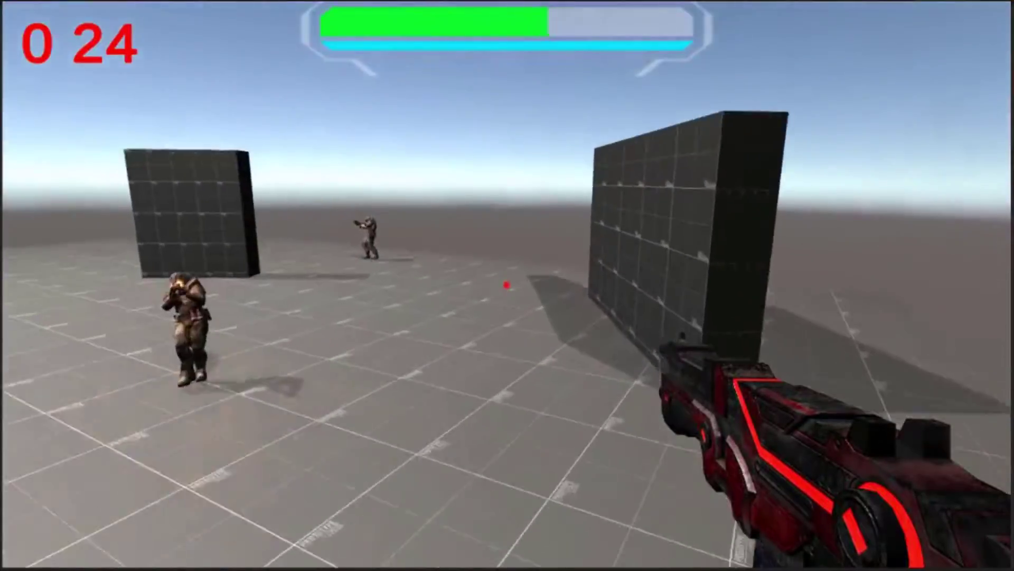
key("r")
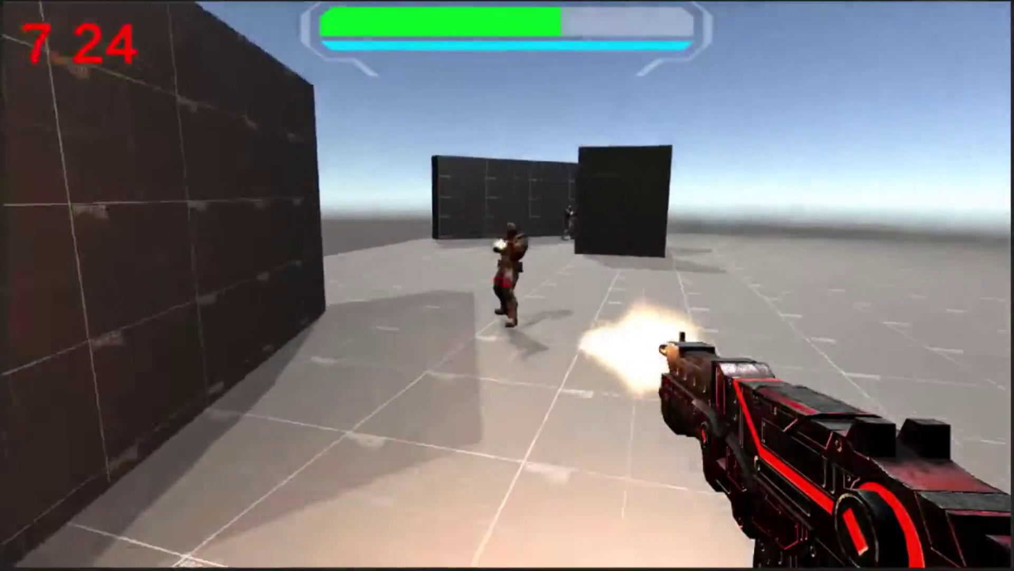
left_click_drag(507, 285, 507, 285)
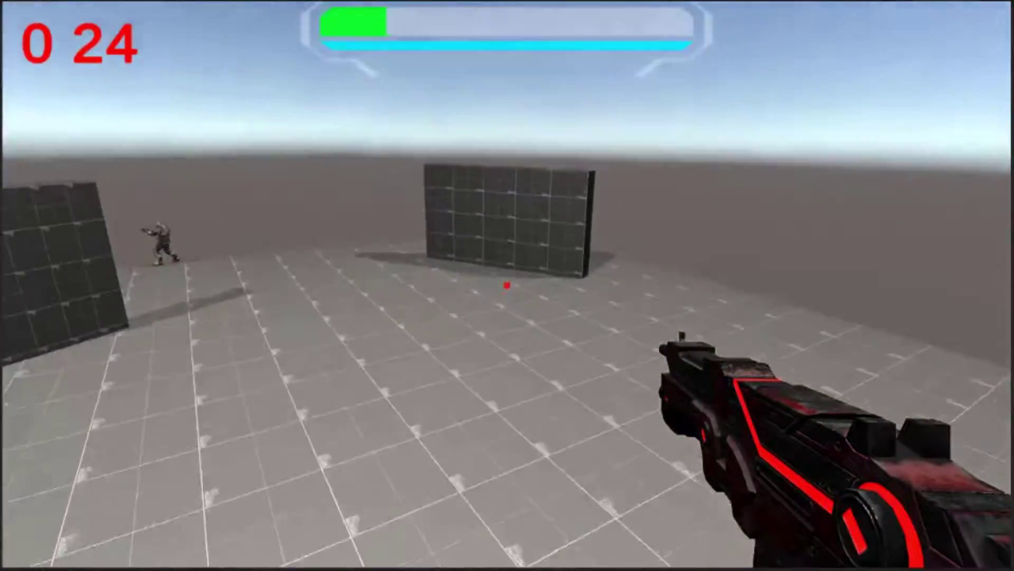
key("r")
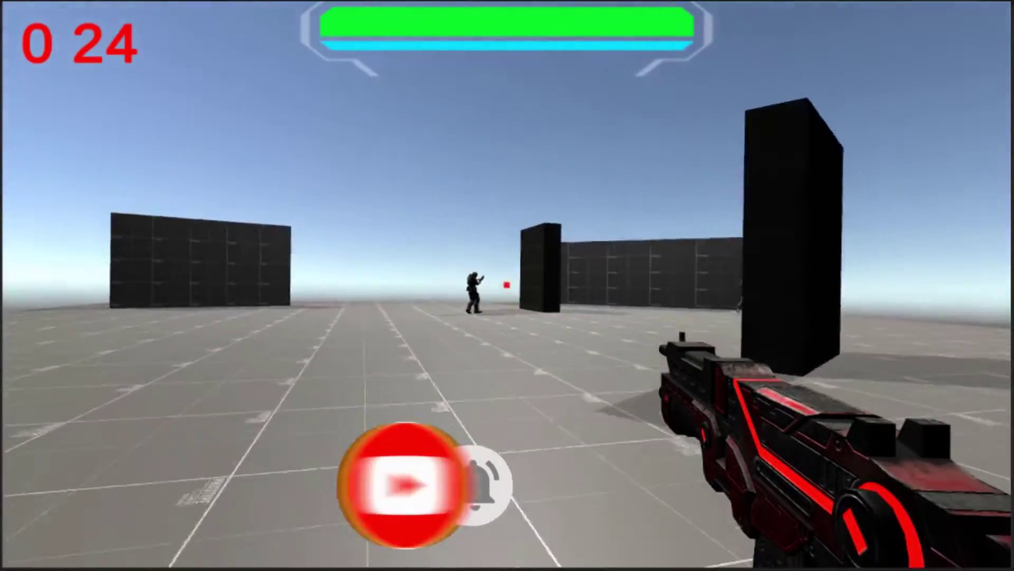
Keep firing at enemies near the wall, repeatedly emptying and reloading the magazine
key("r")
left_click(507, 284)
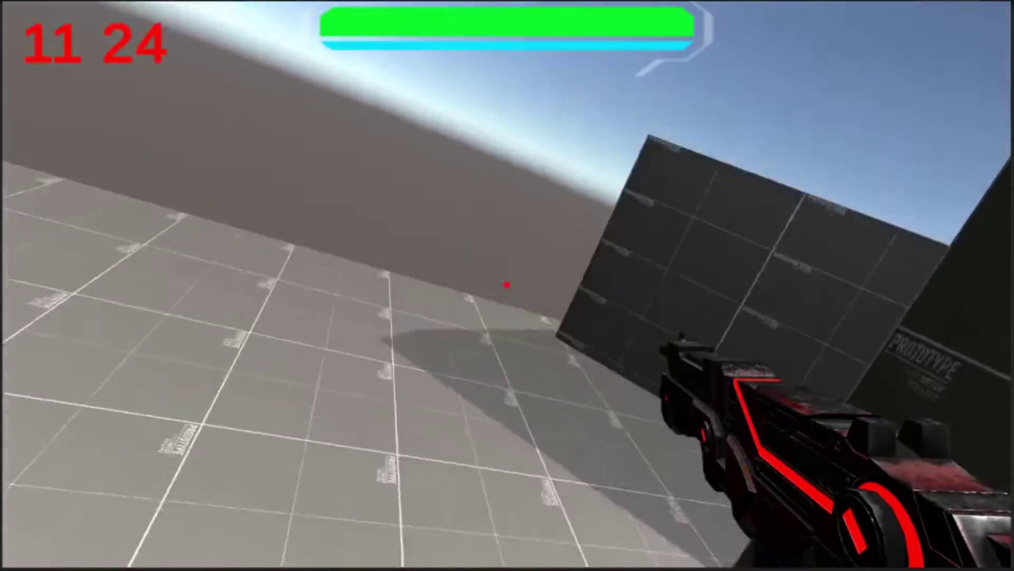
key("r")
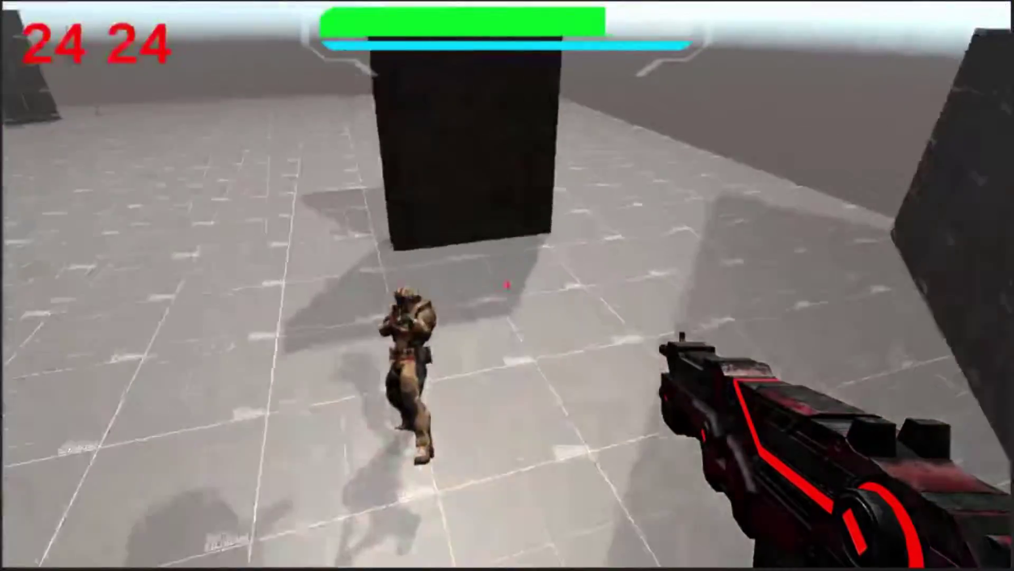
left_click(507, 285)
left_click(507, 285)
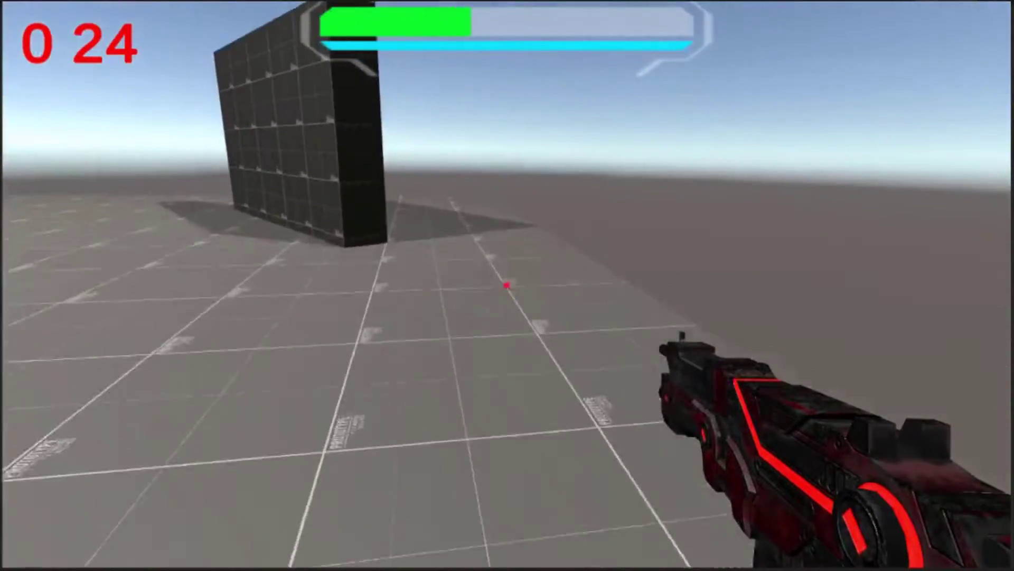
key("r")
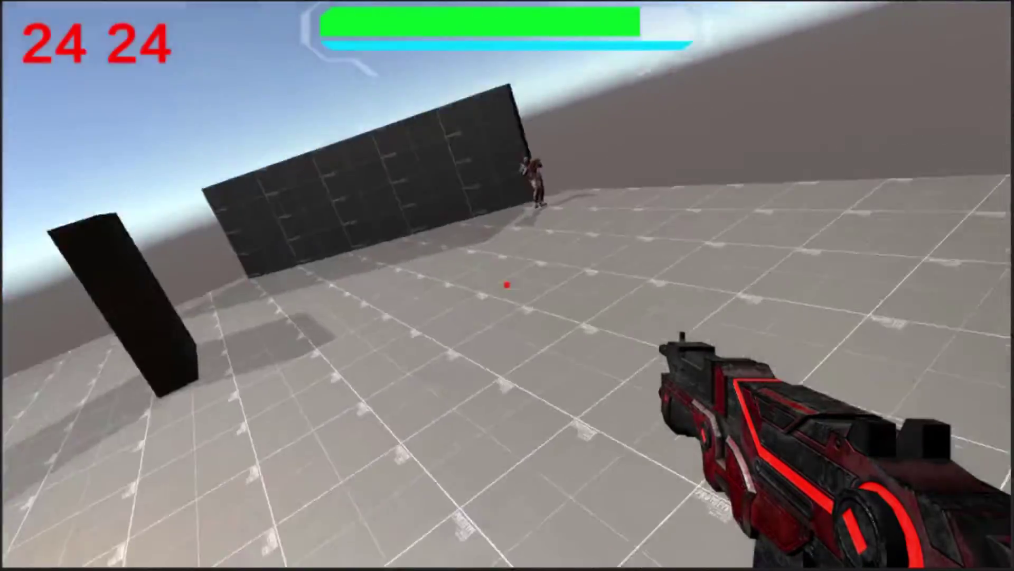
left_click(508, 285)
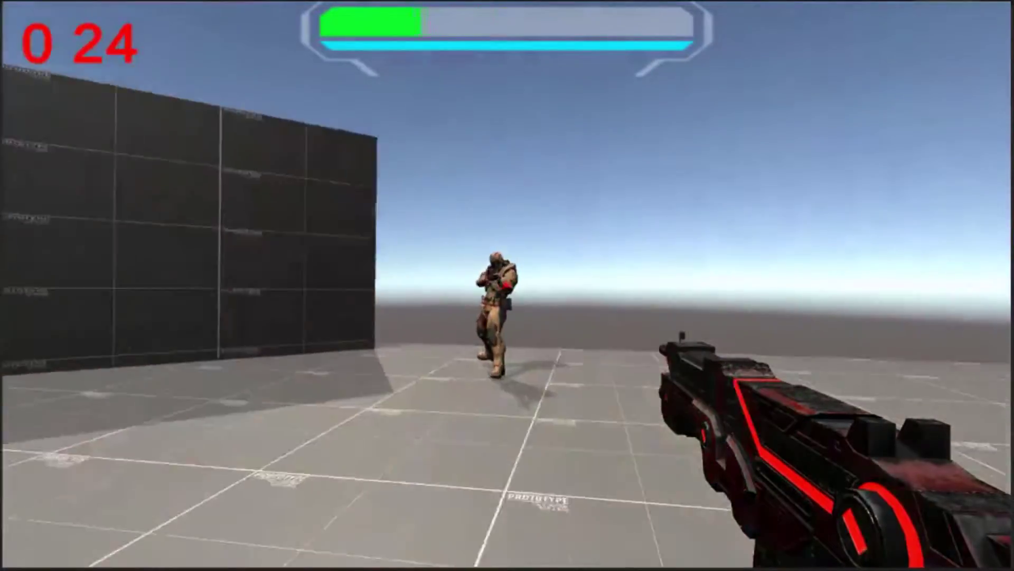
key("r")
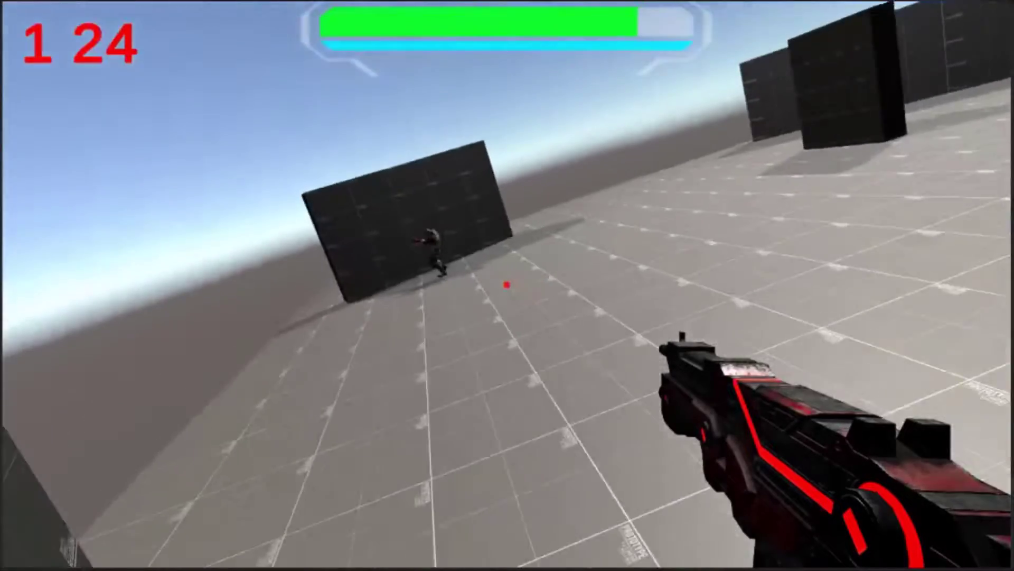
Shoot the approaching enemies until the magazine empties, then reload to 24
key("r")
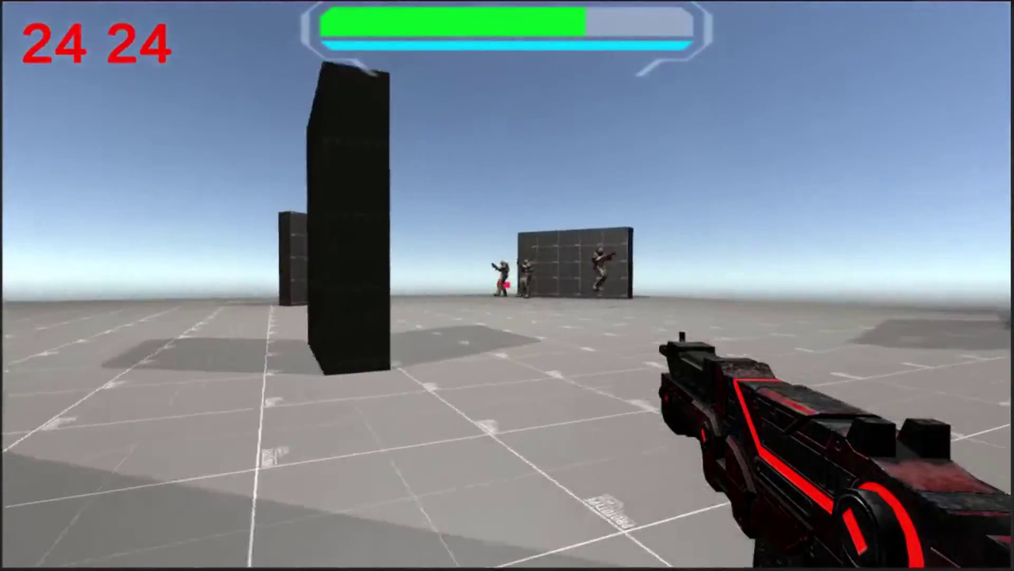
left_click(508, 285)
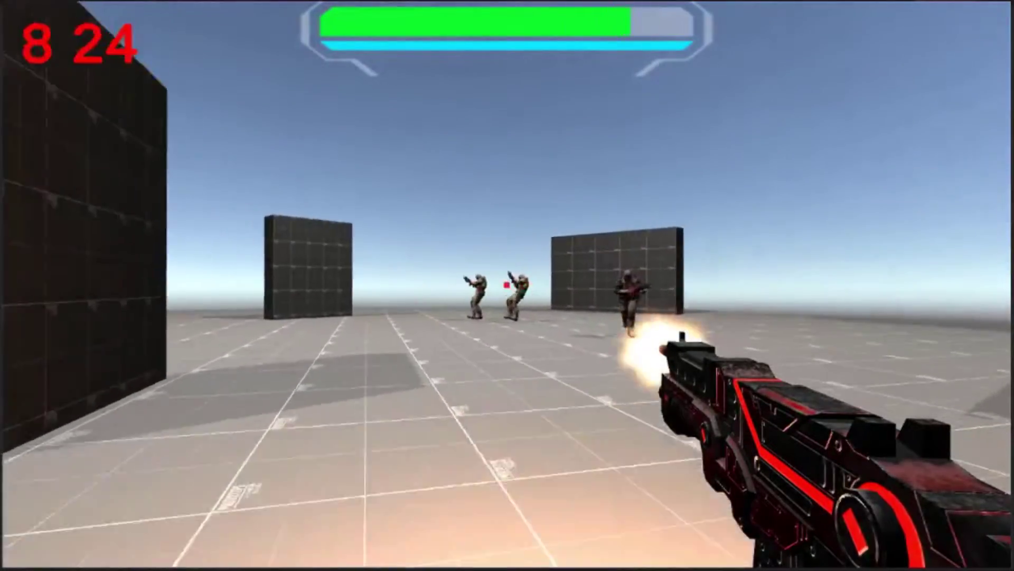
left_click(507, 284)
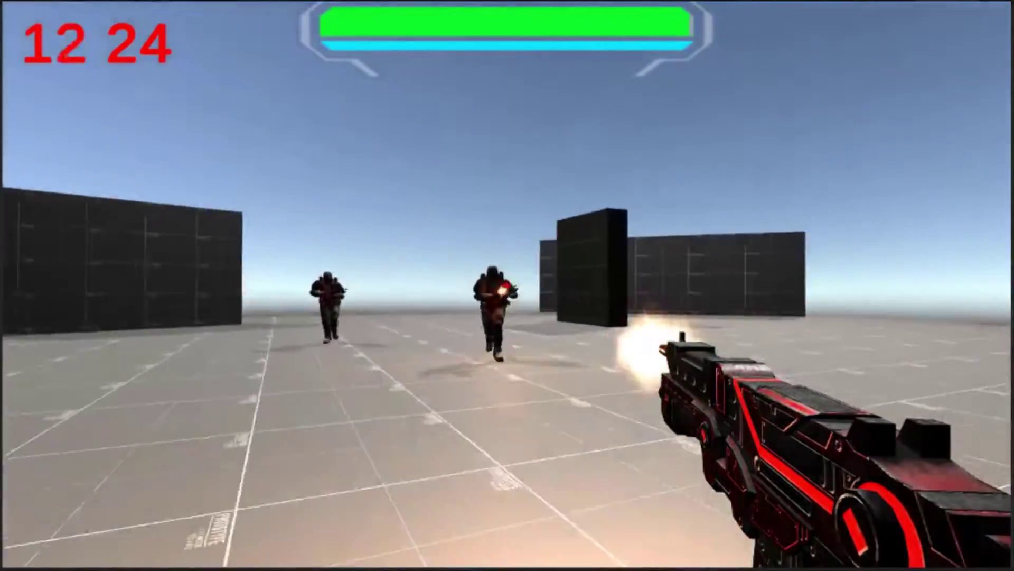
left_click(507, 285)
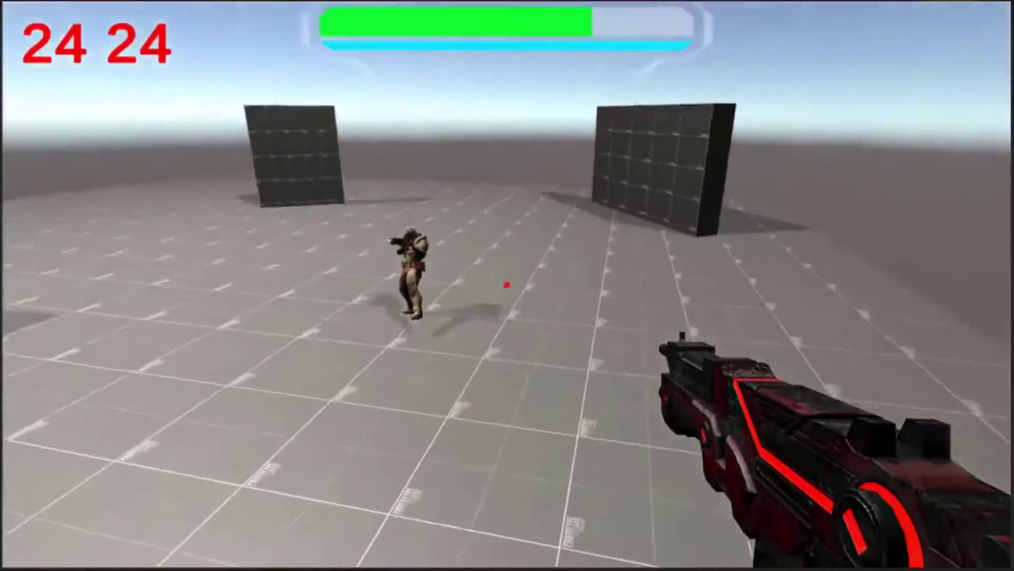
left_click(507, 285)
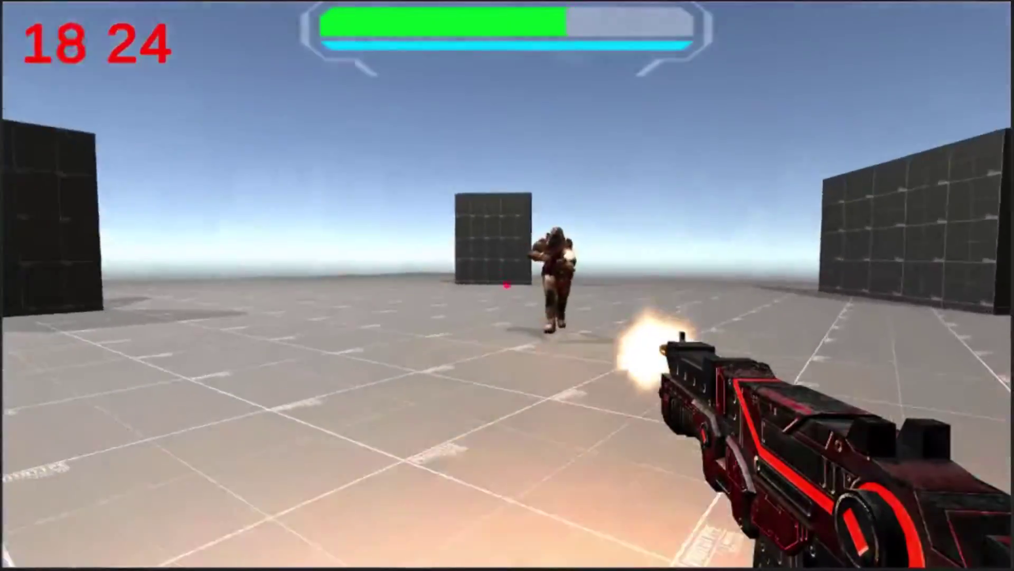
left_click(508, 284)
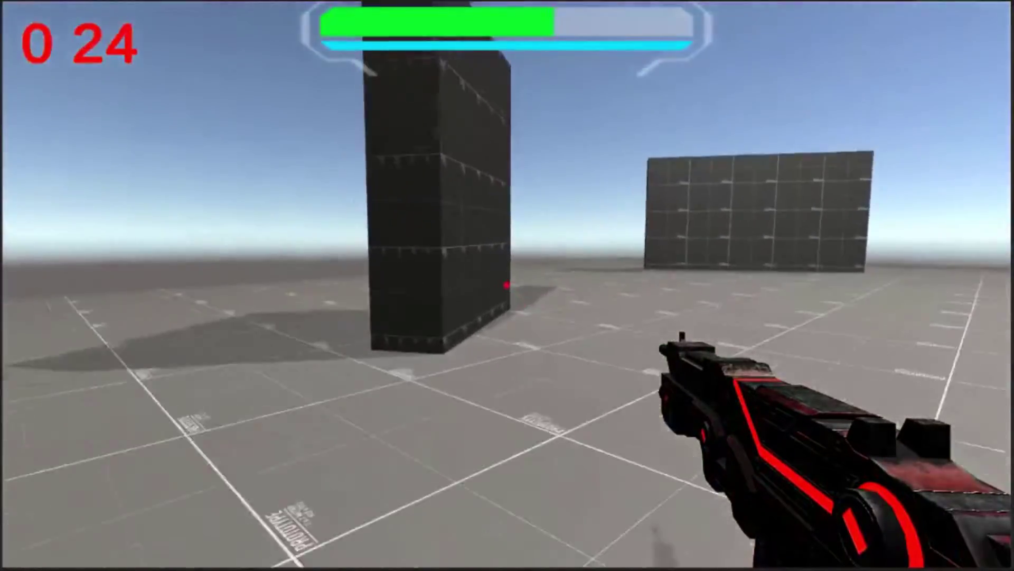
key("r")
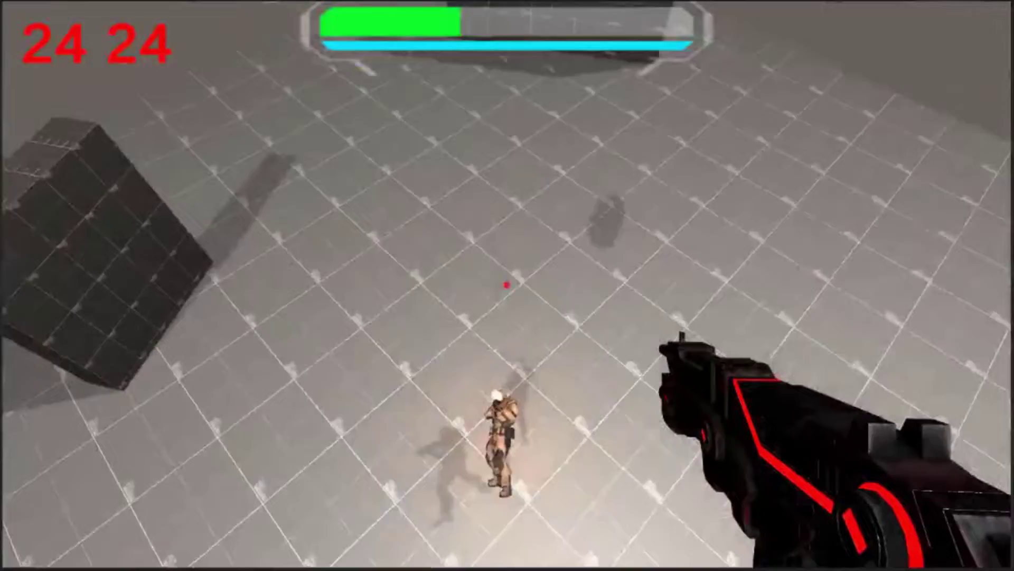
Fight the charging, firing enemies while the health bar drops, reloading mid-fight
left_click(507, 285)
left_click(507, 284)
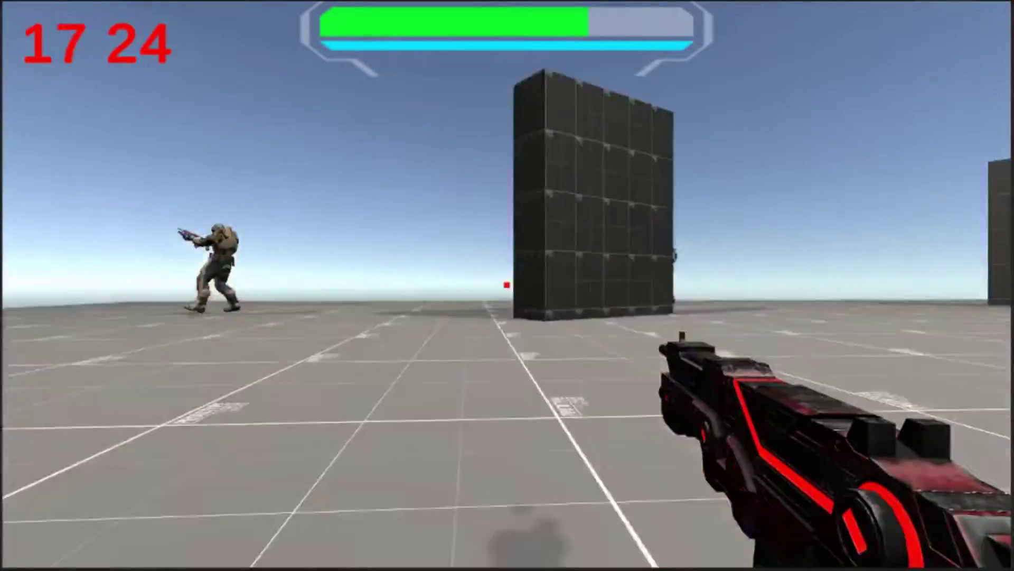
left_click(508, 285)
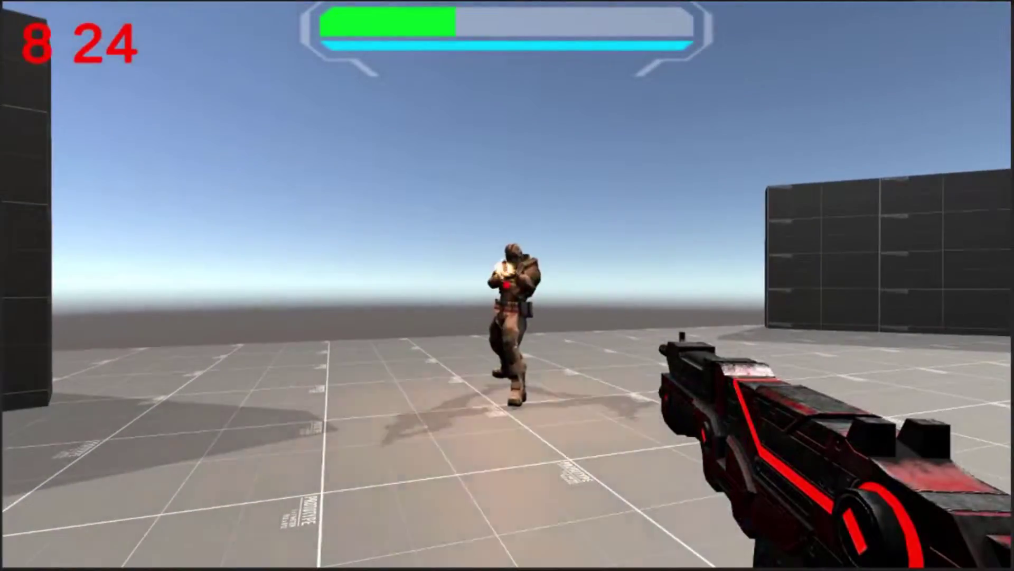
key("r")
left_click(507, 285)
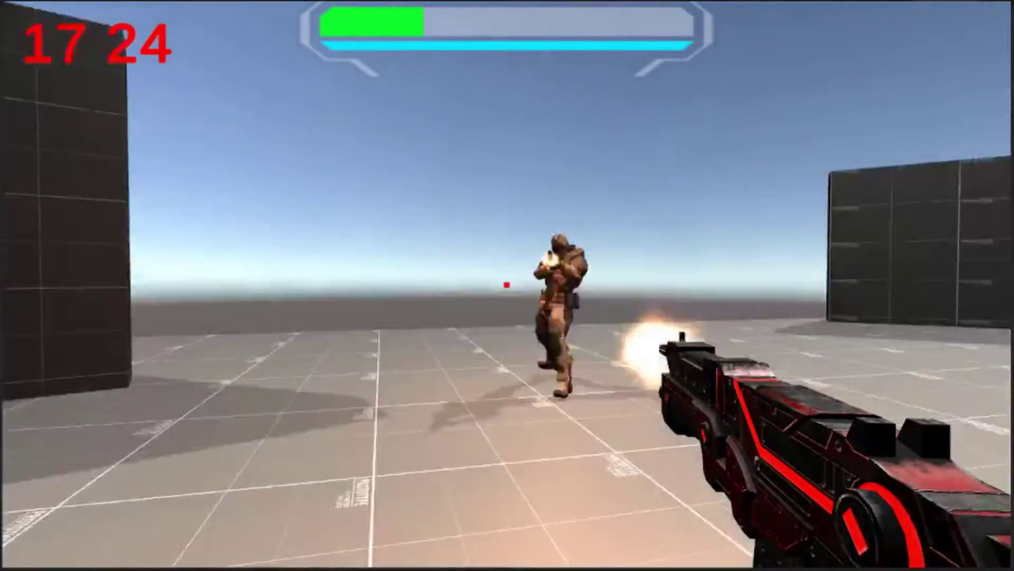
left_click(507, 284)
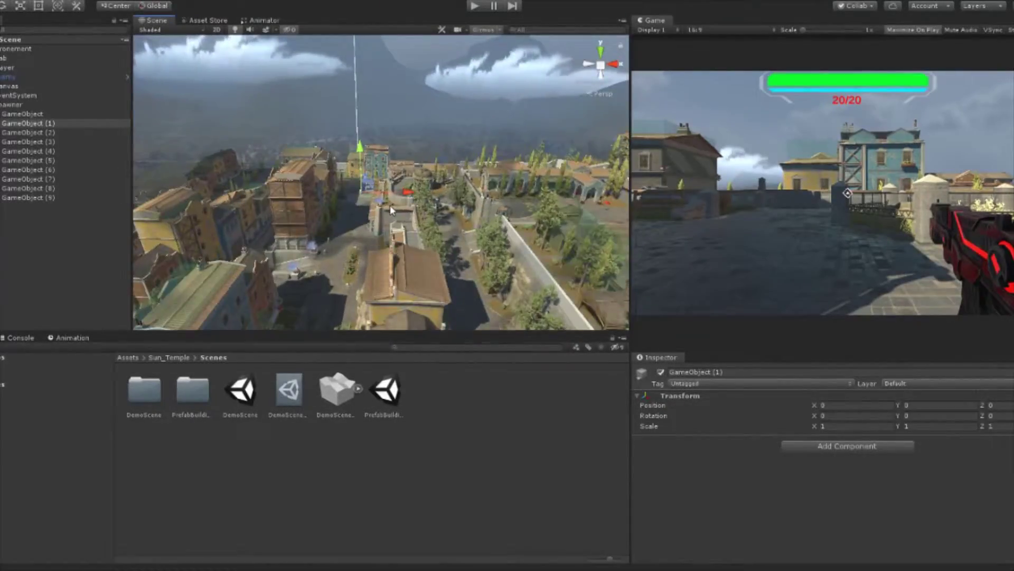
Orbit the Scene view down over the town to inspect the placed spawn GameObjects
left_click_drag(407, 184, 382, 149, "alt")
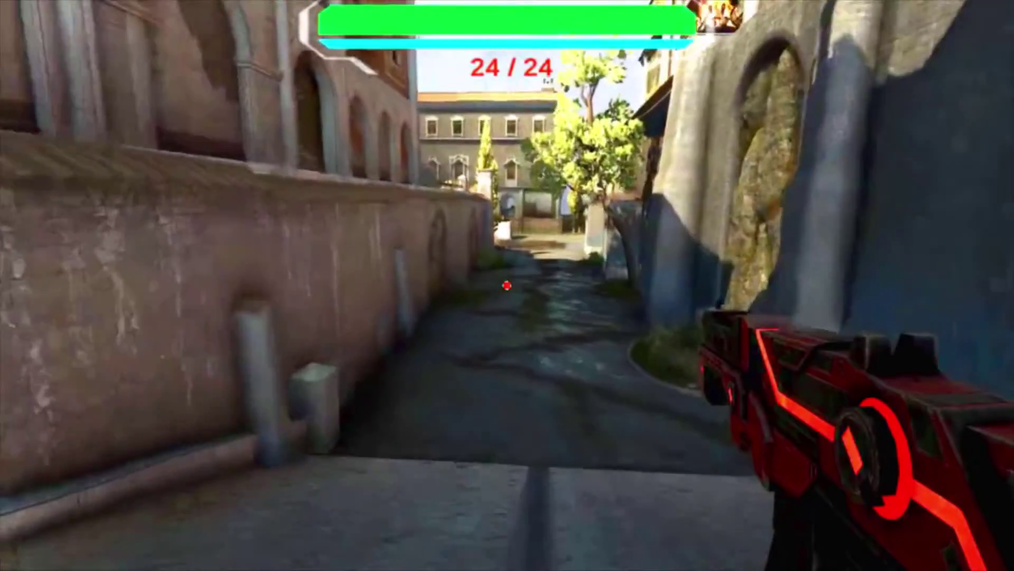
Walk into the plaza, shoot and reload, then keep fighting after respawning in the street
key("w")
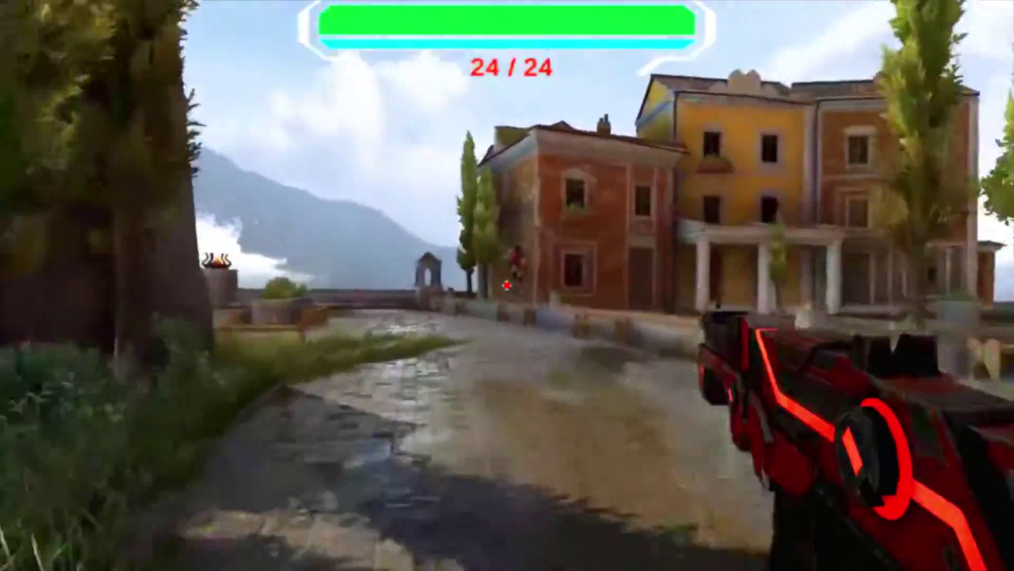
left_click(507, 286)
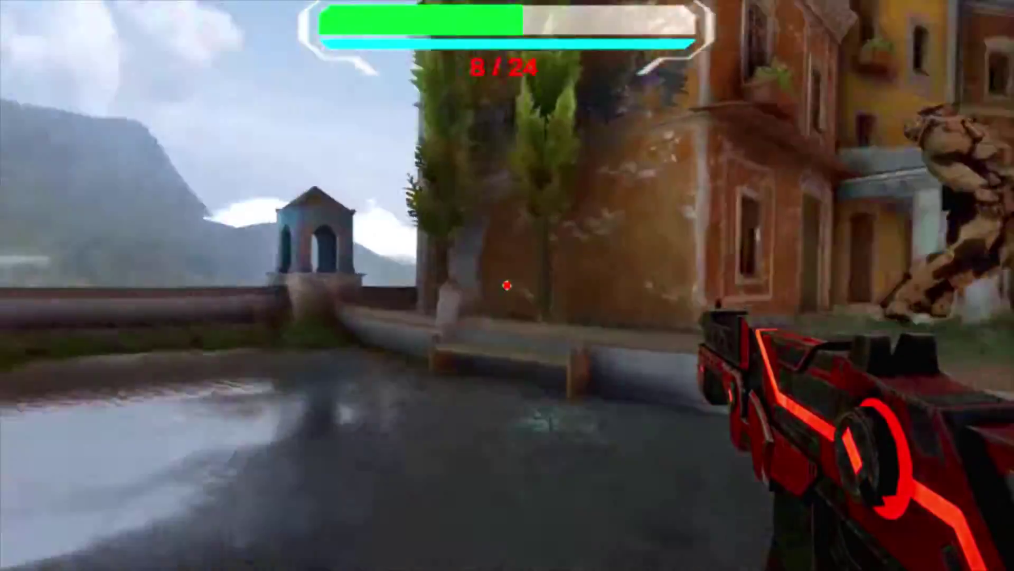
key("r")
left_click(508, 285)
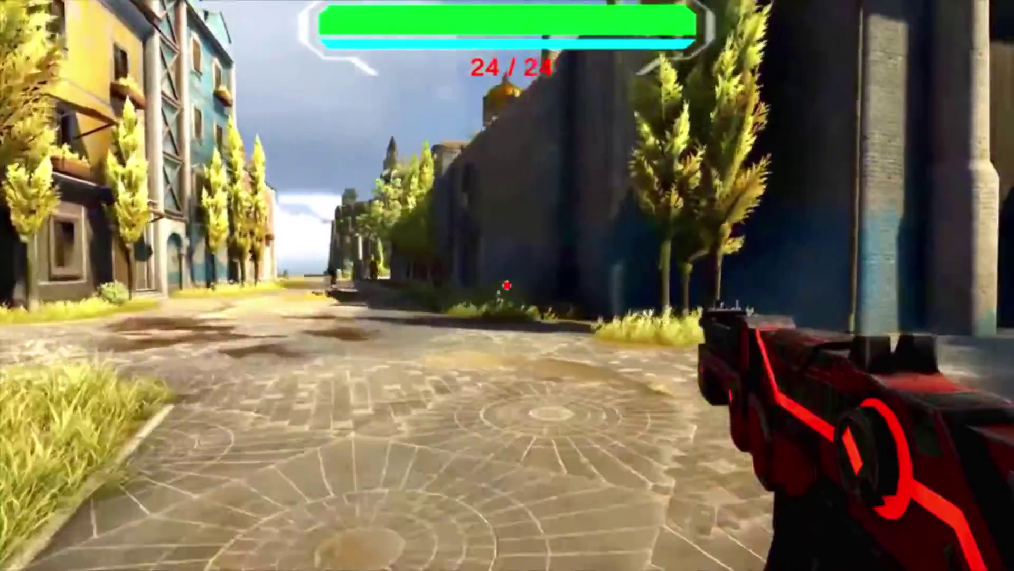
left_click(507, 285)
left_click_drag(507, 286, 508, 285)
key("r")
key("r")
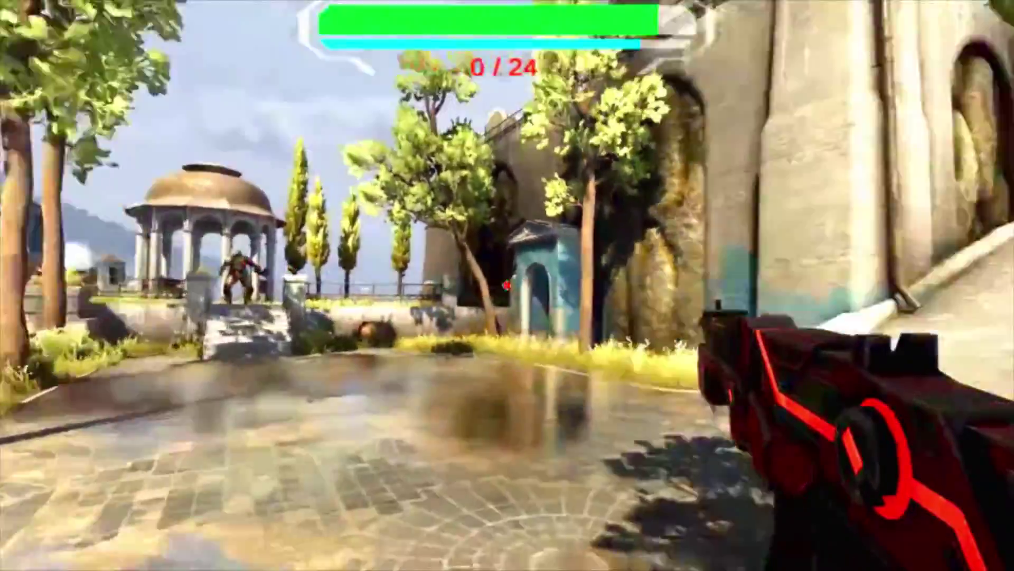